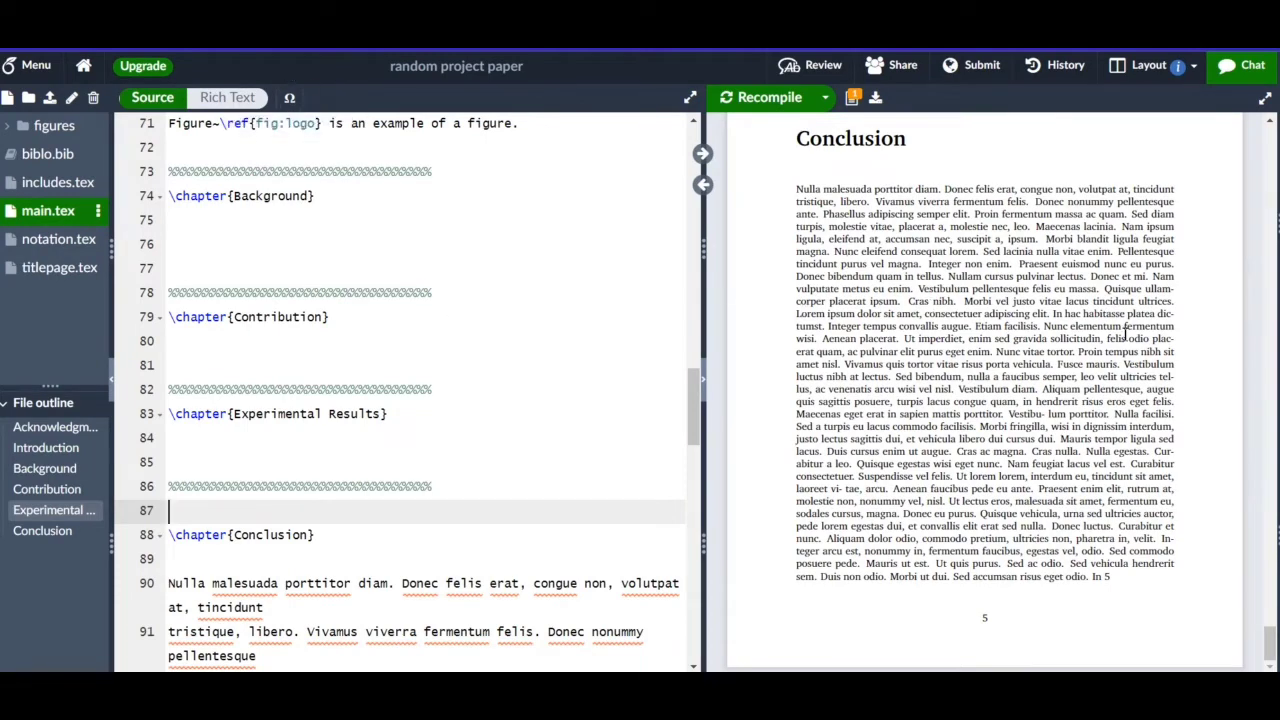
scroll(906, 334, up, 3)
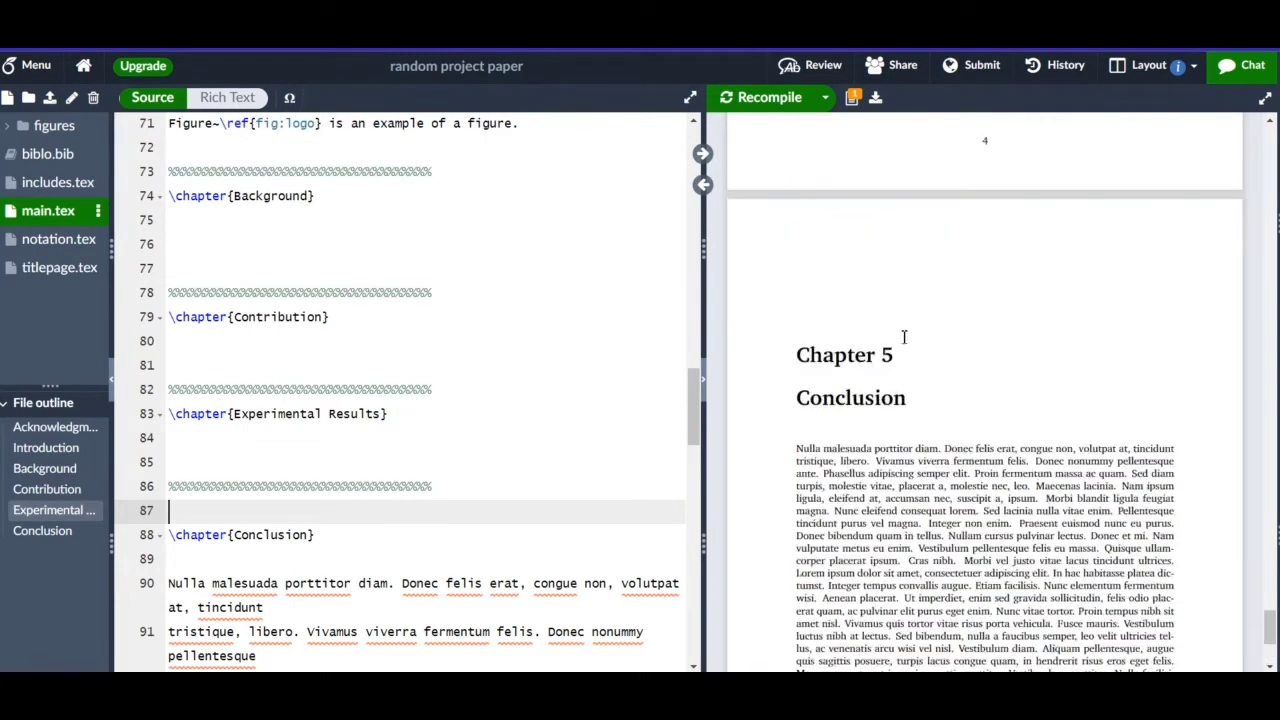
scroll(894, 320, down, 1)
scroll(896, 322, down, 2)
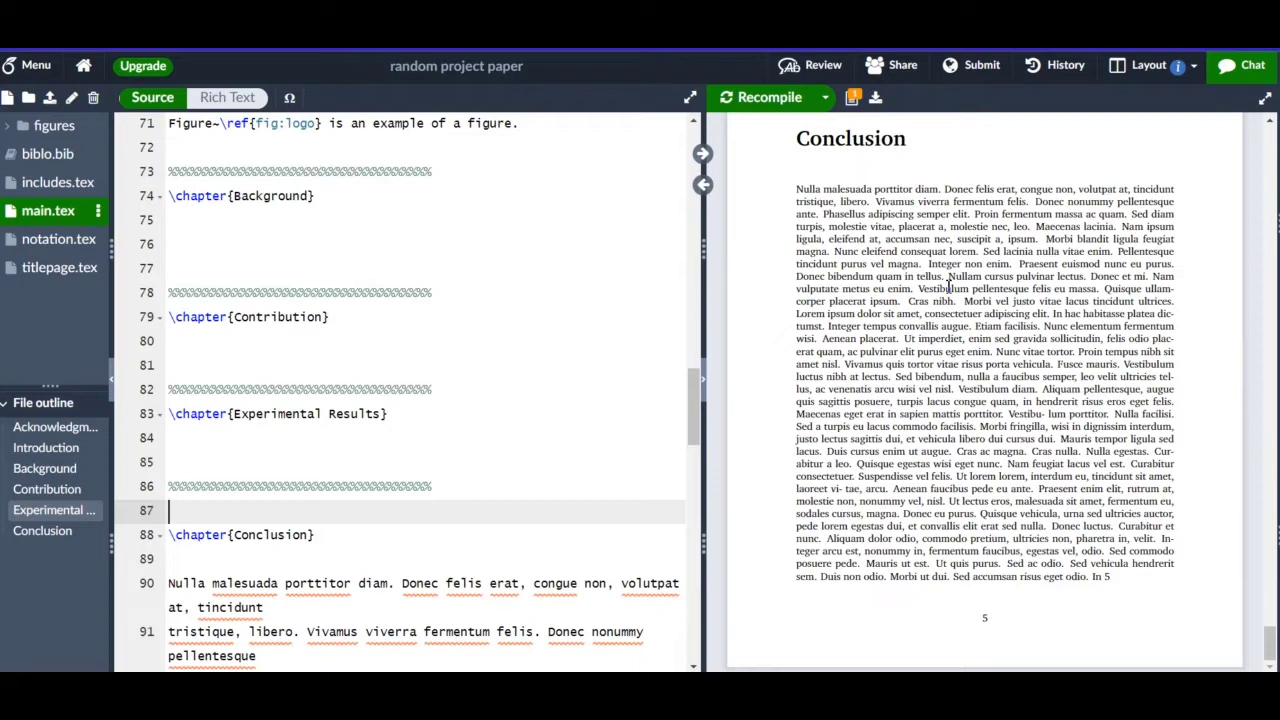
scroll(264, 450, down, 1)
scroll(233, 370, down, 3)
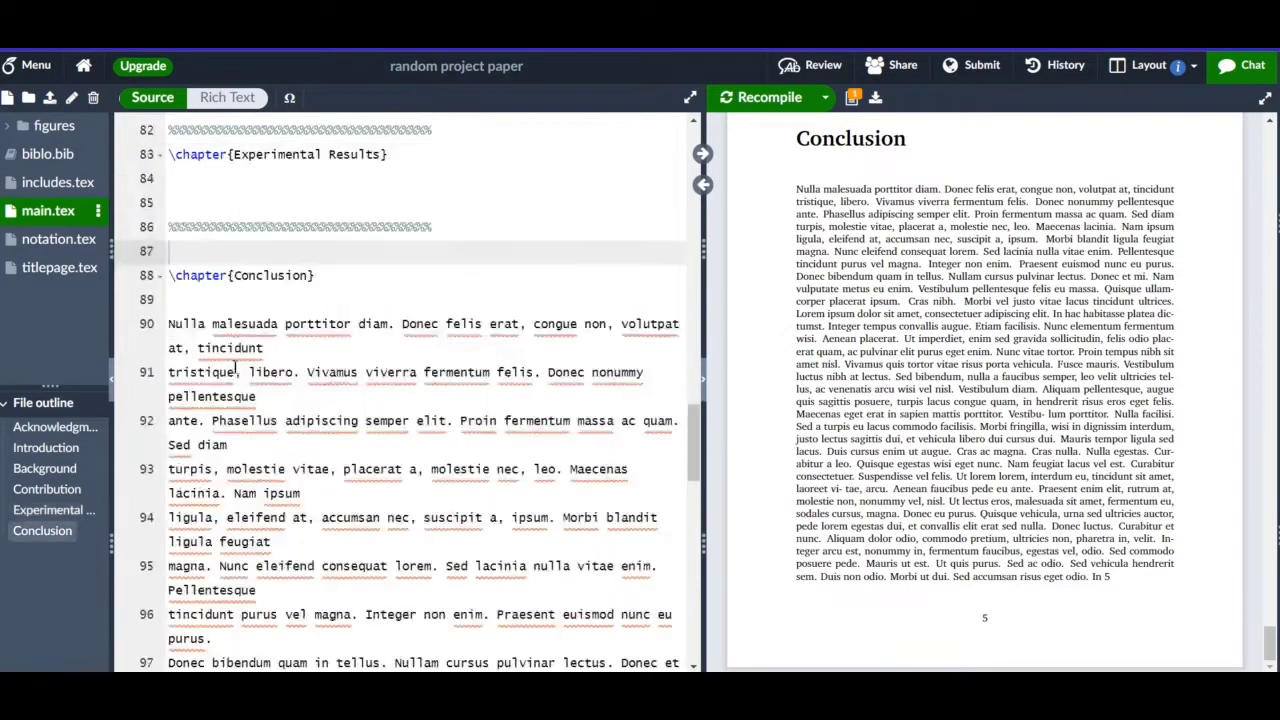
scroll(208, 272, up, 1)
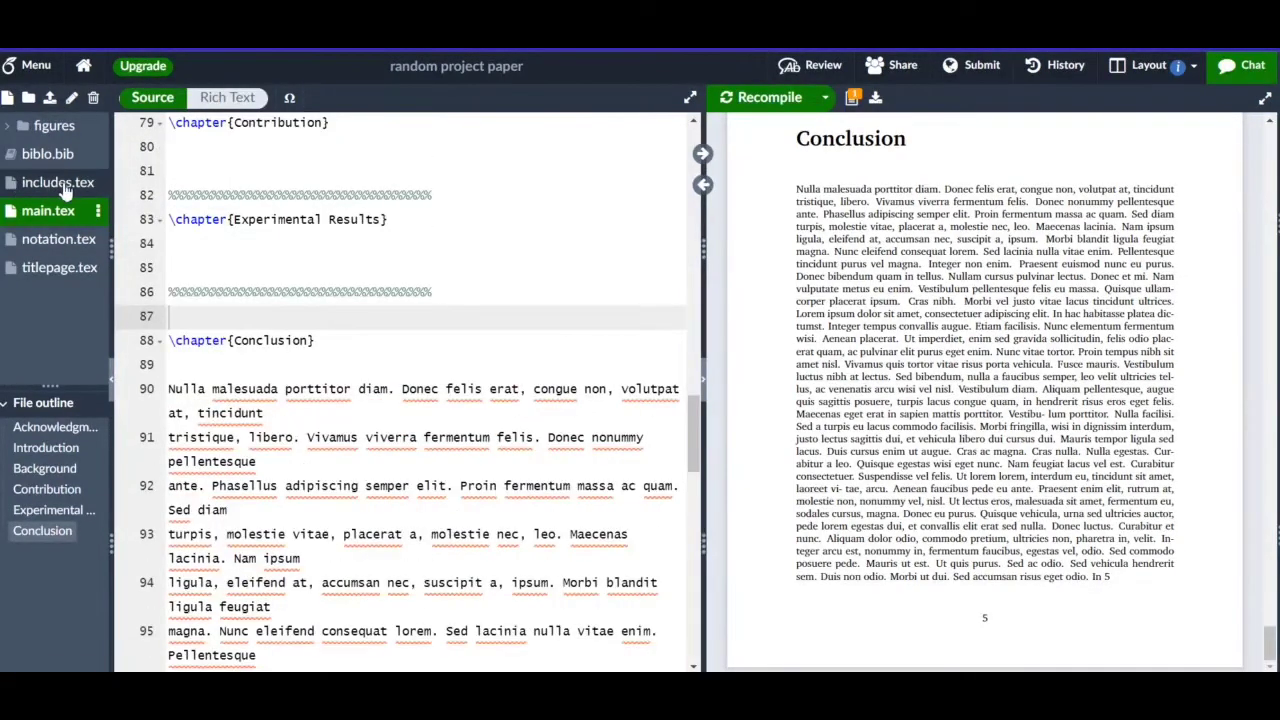
- Add \usepackage{setspace} on line 22 of includes.tex, after the lipsum package
click(65, 185)
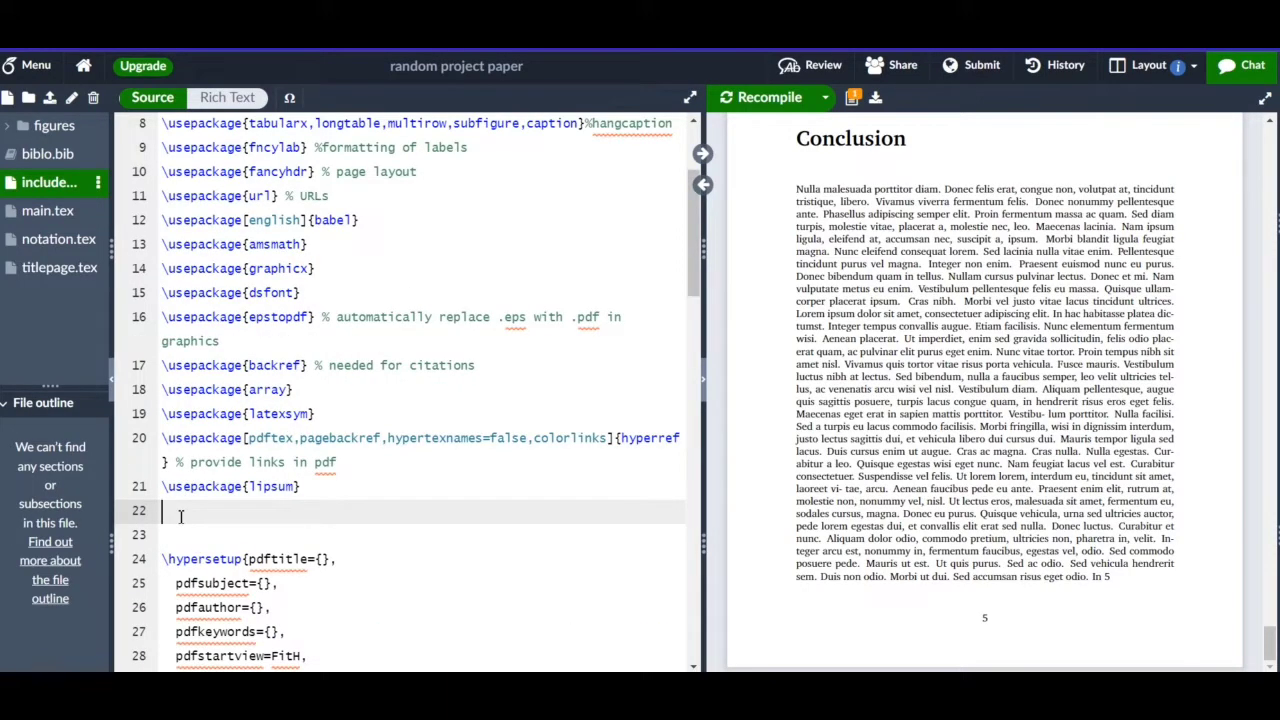
text(\do)
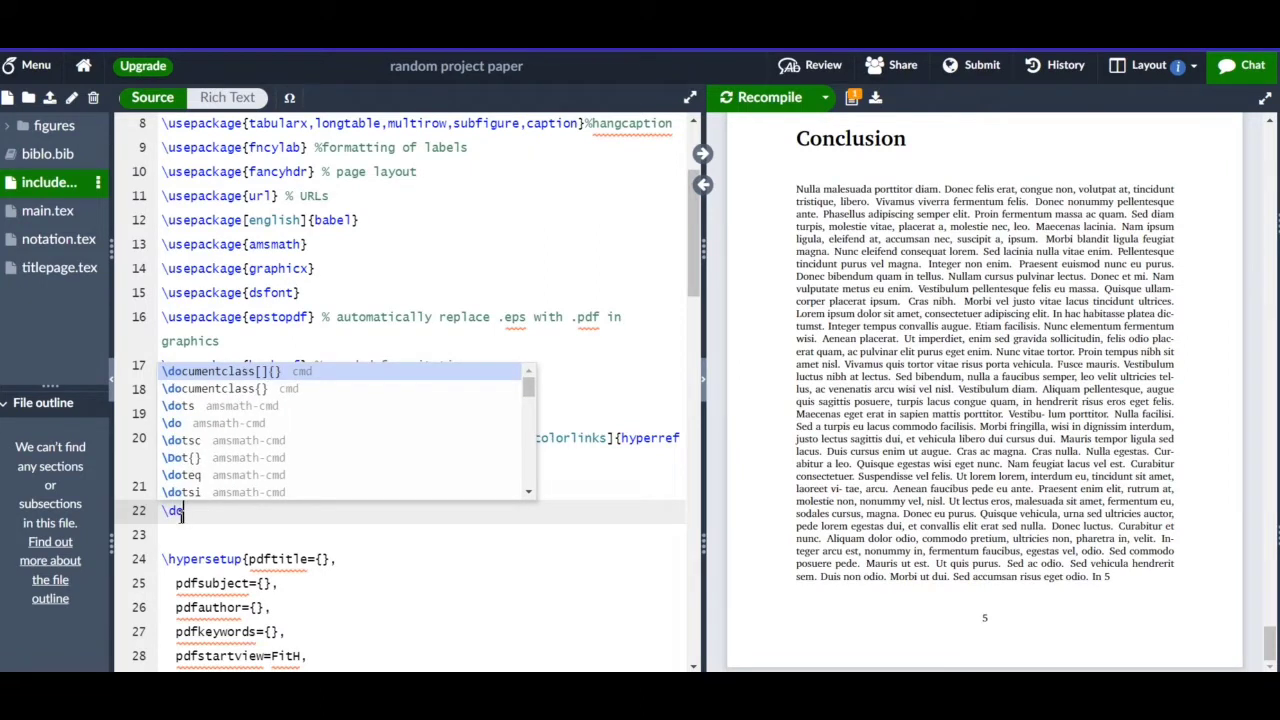
key(BackSpace)
key(BackSpace)
text(u)
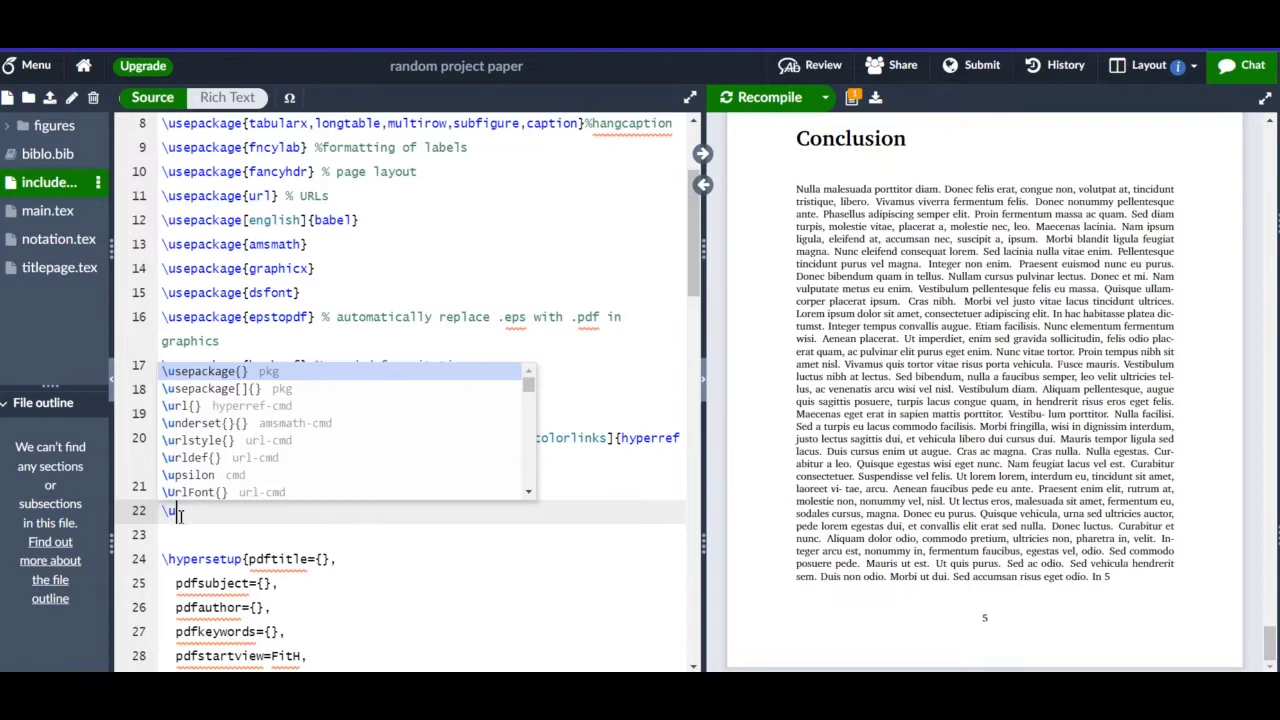
text(se)
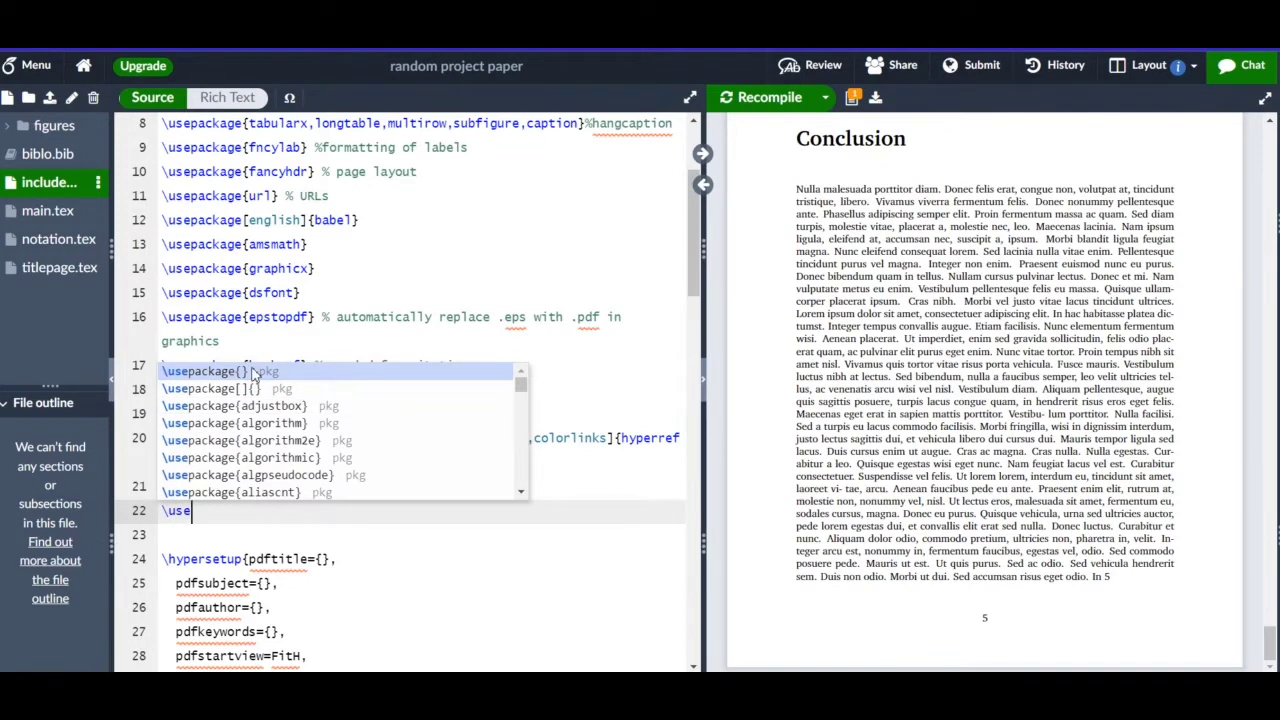
key(Return)
text(se)
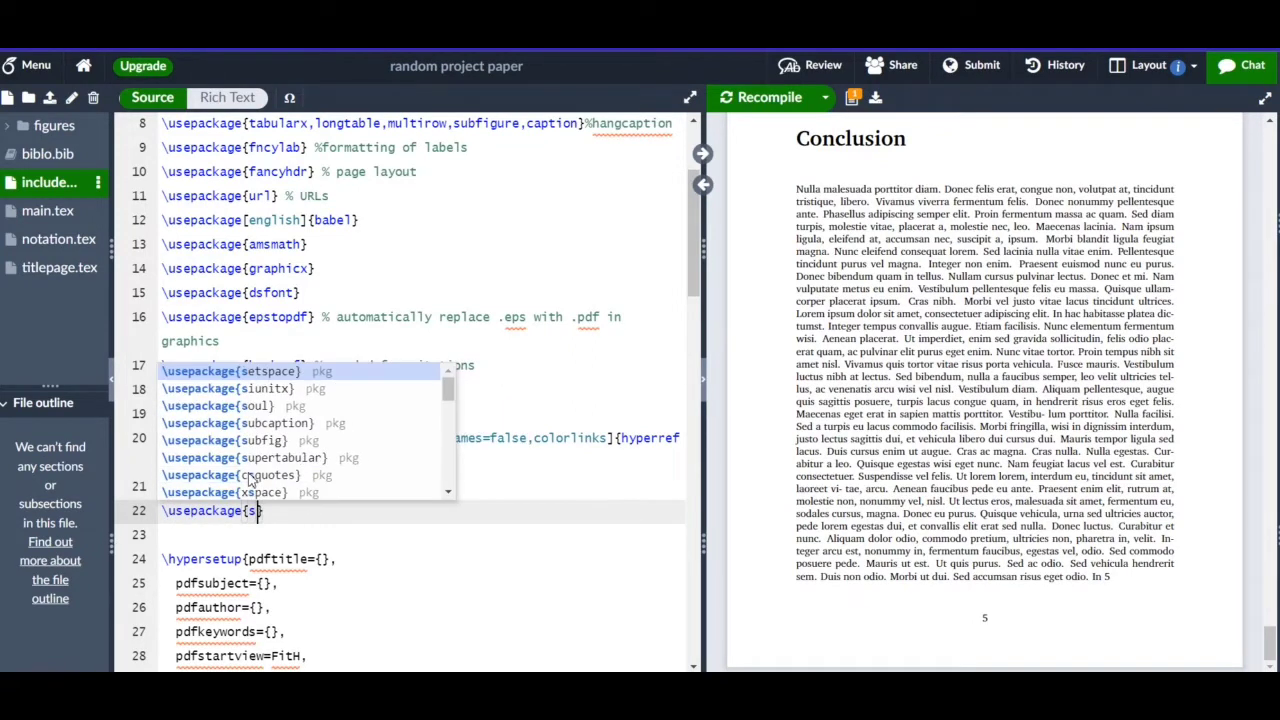
text(tsp)
click(288, 478)
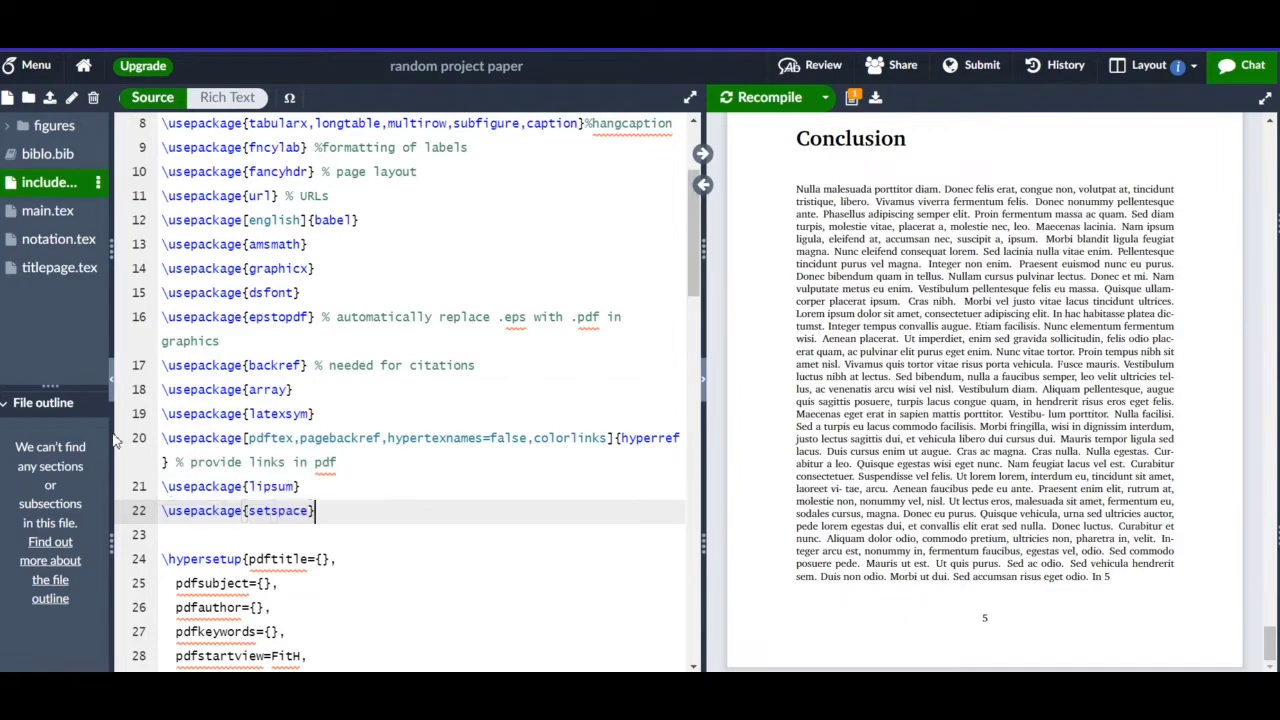
- Switch back to main.tex and recompile the PDF with setspace loaded
click(48, 211)
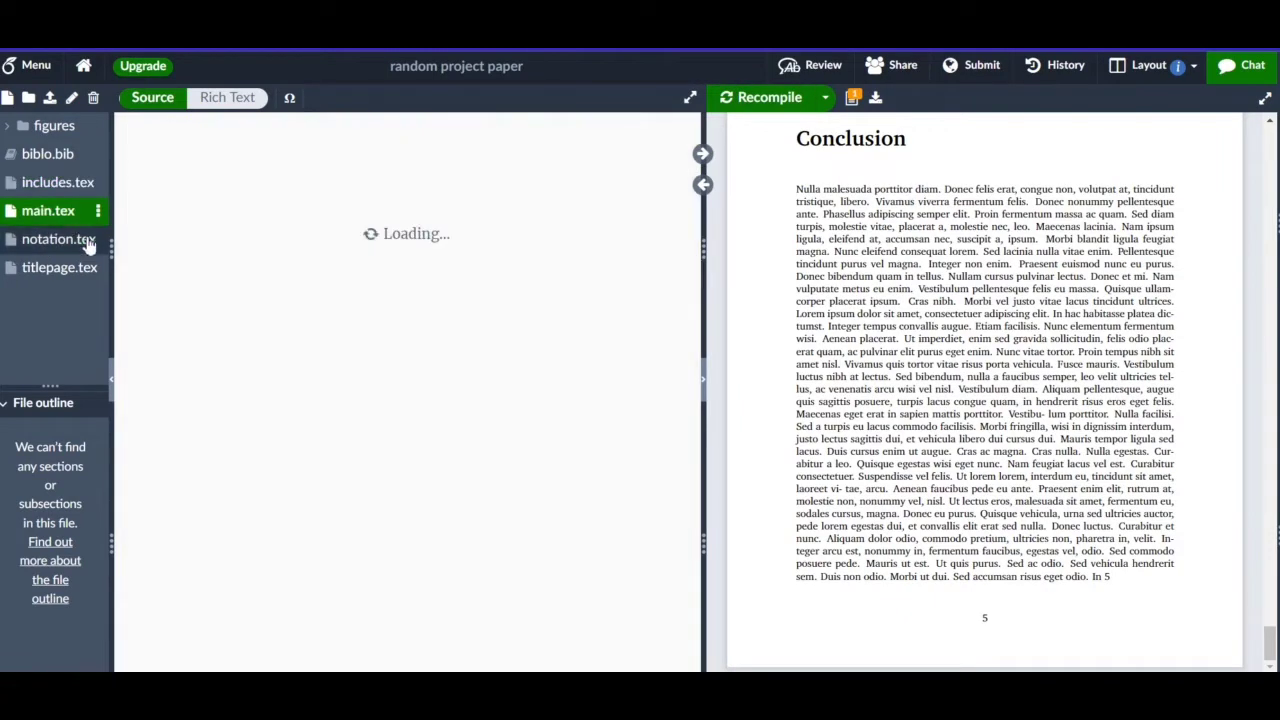
click(755, 104)
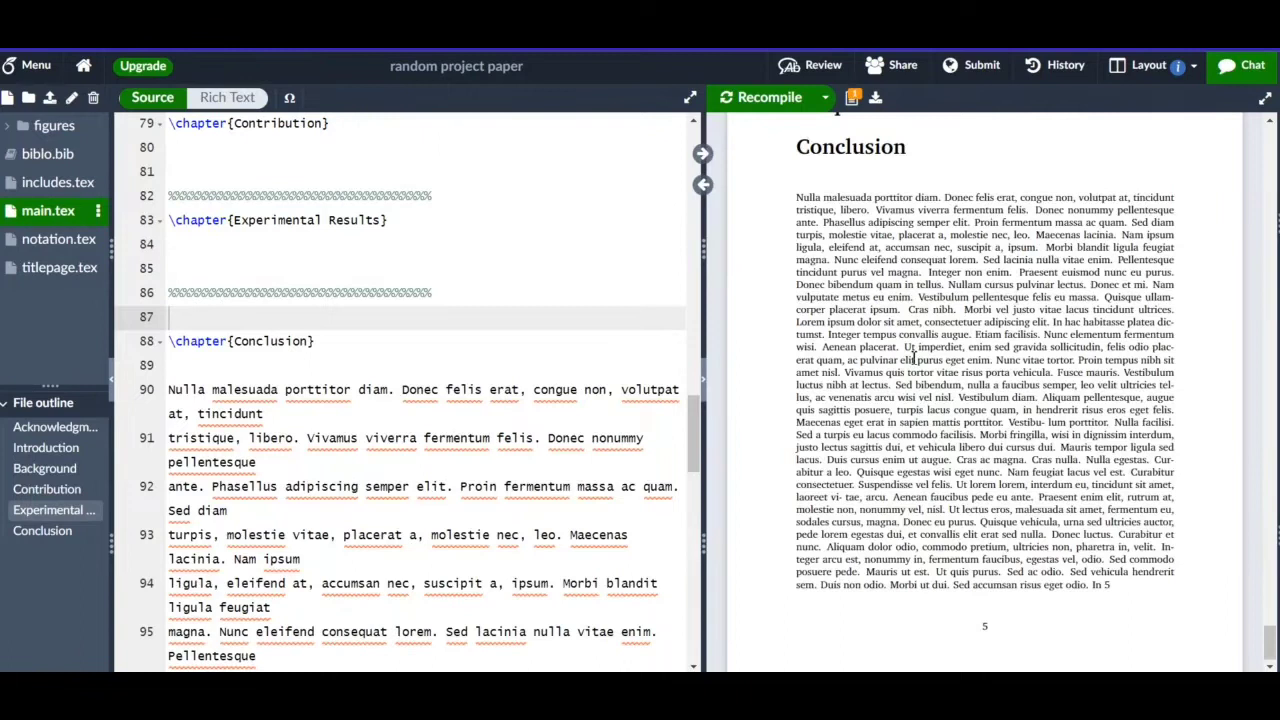
scroll(913, 356, up, 2)
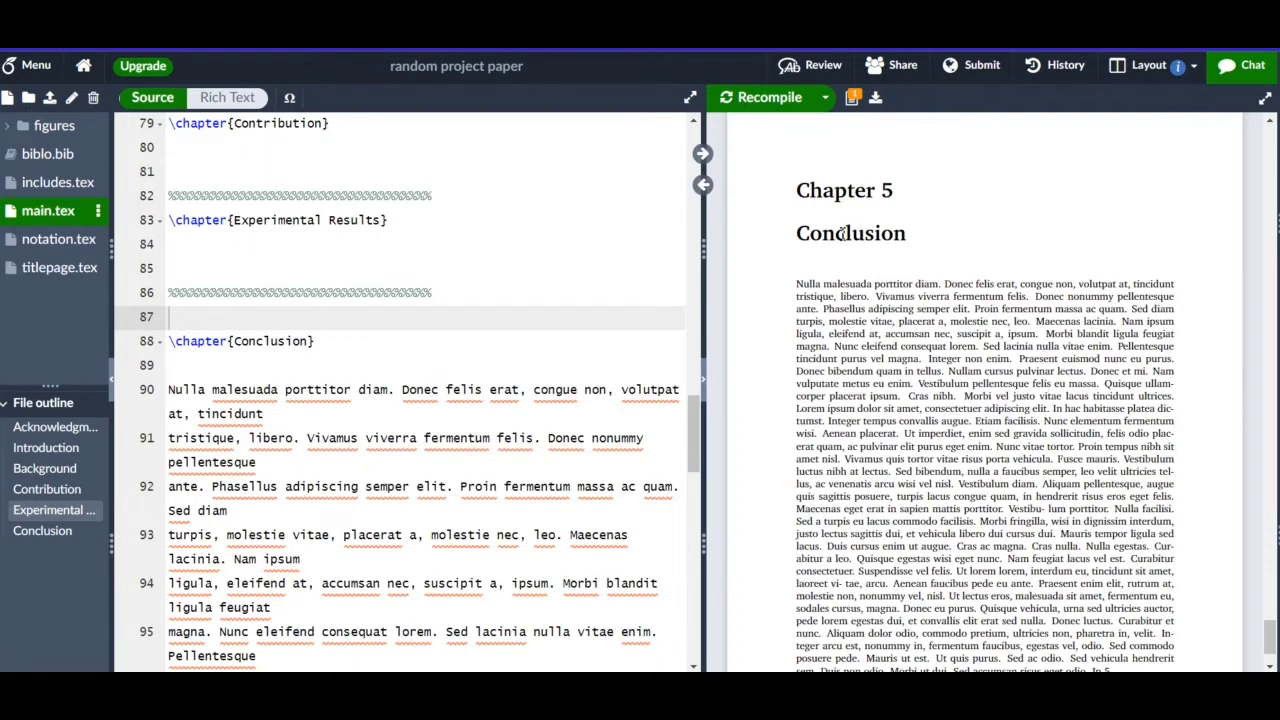
scroll(1066, 352, down, 2)
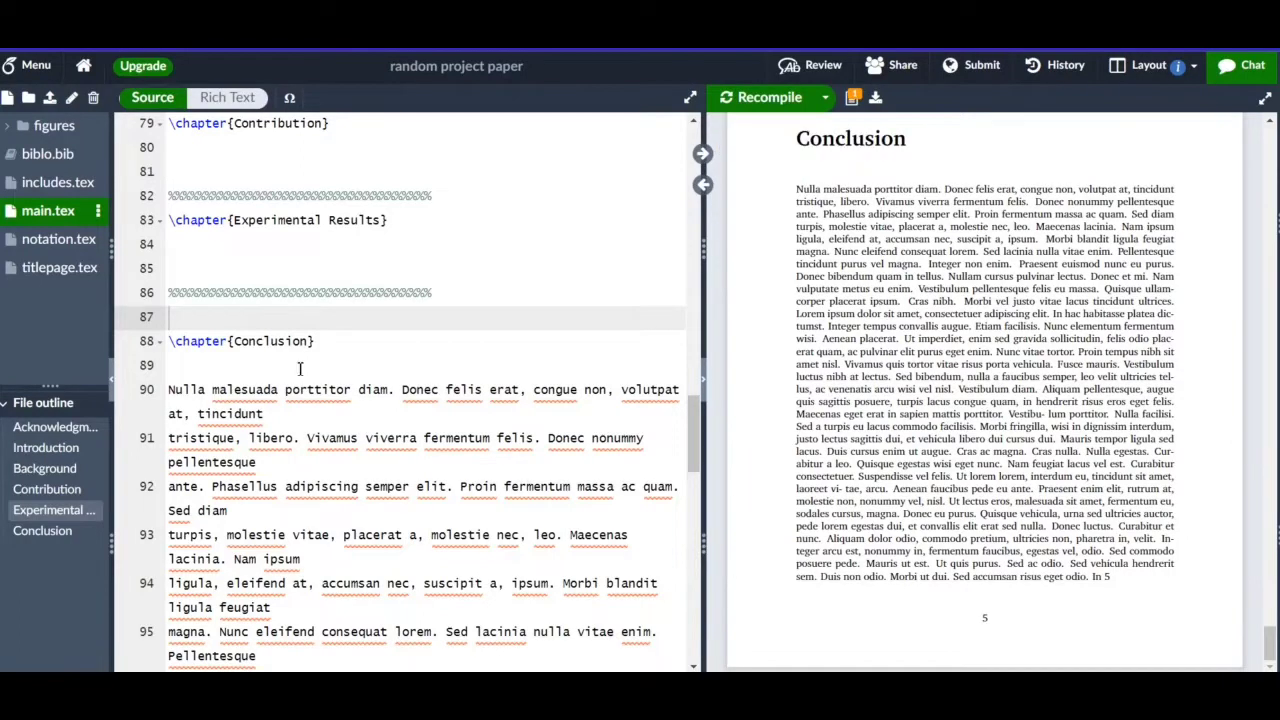
text(\d)
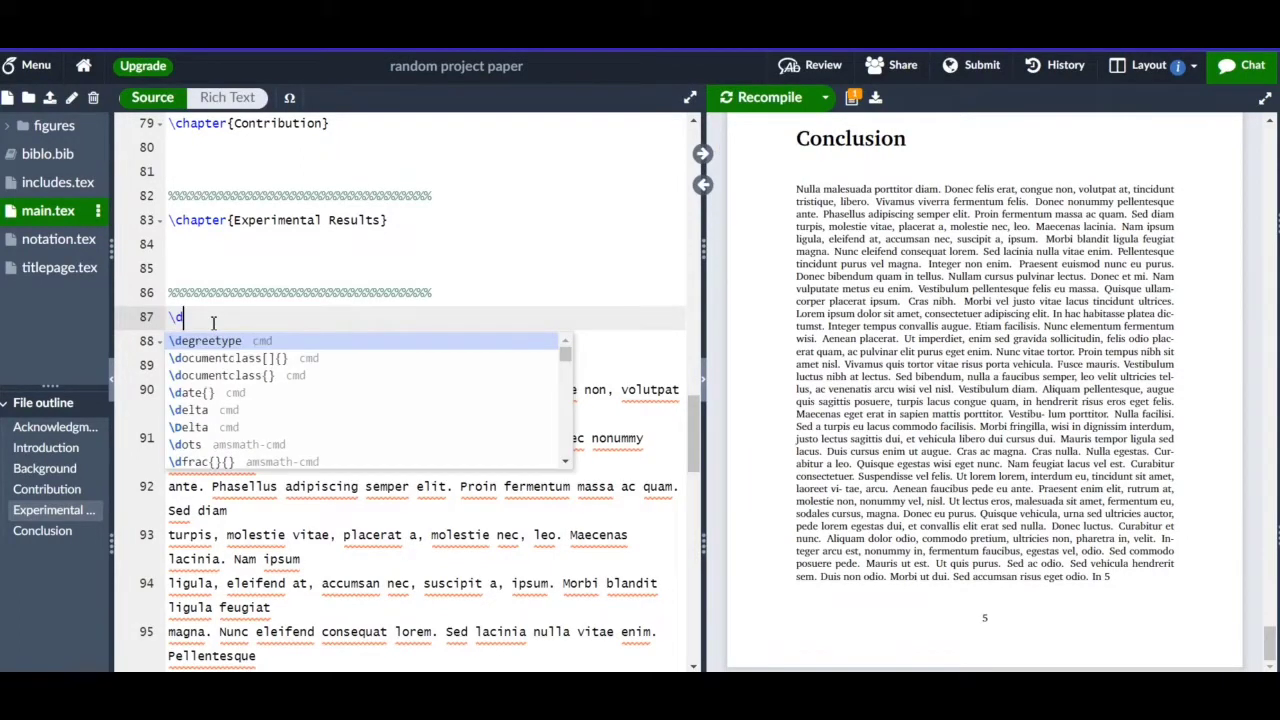
text(ou)
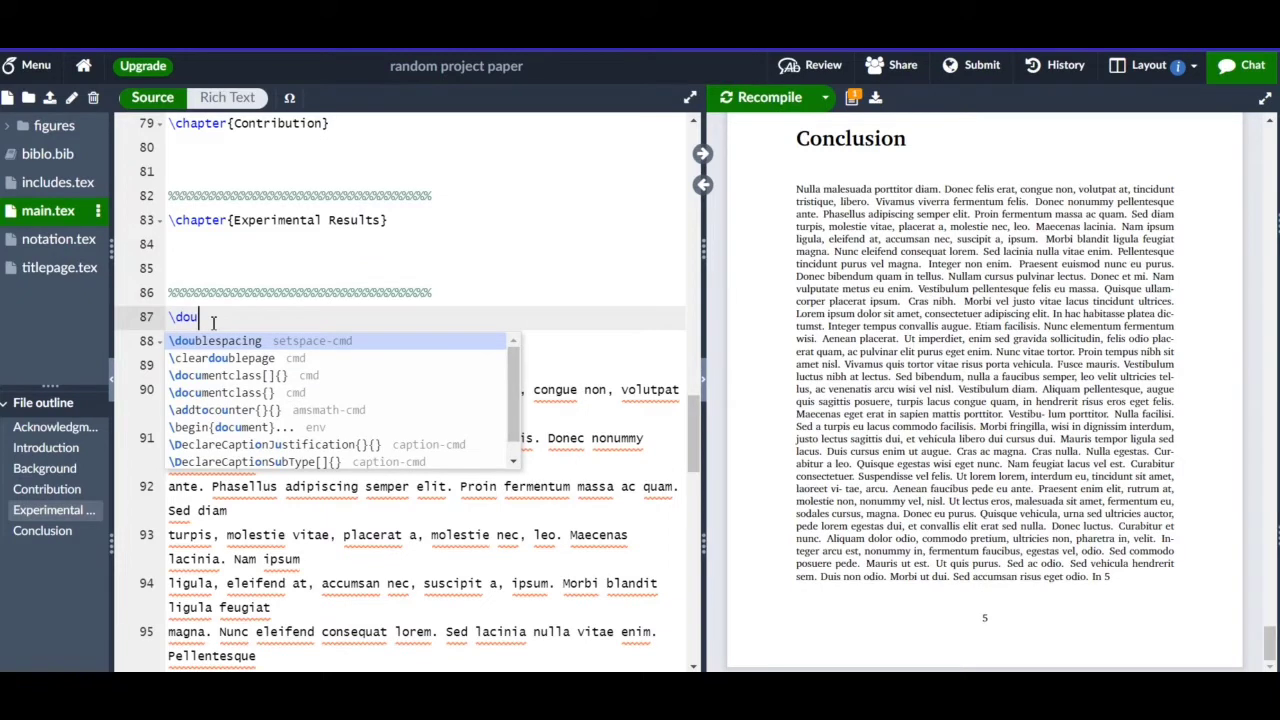
- Insert \doublespacing on line 87, just above \chapter{Conclusion}
click(245, 342)
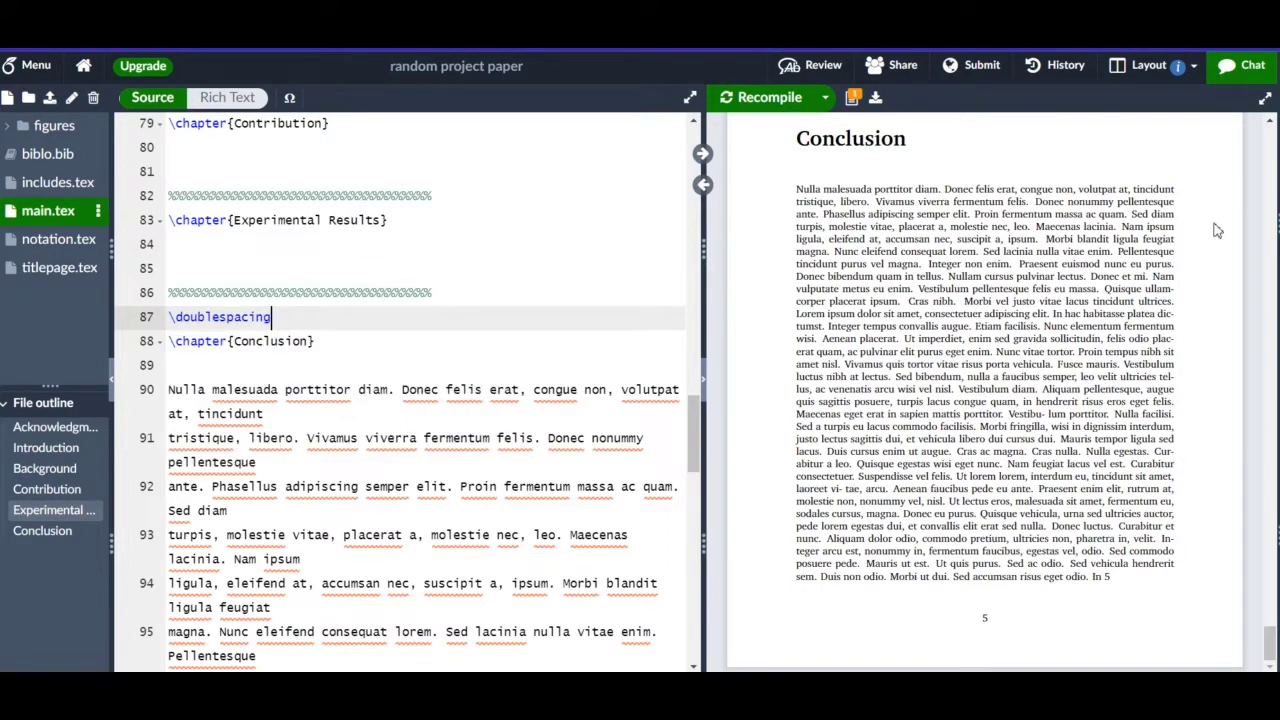
- Recompile the PDF, then put the caret back at the end of line 87
click(770, 100)
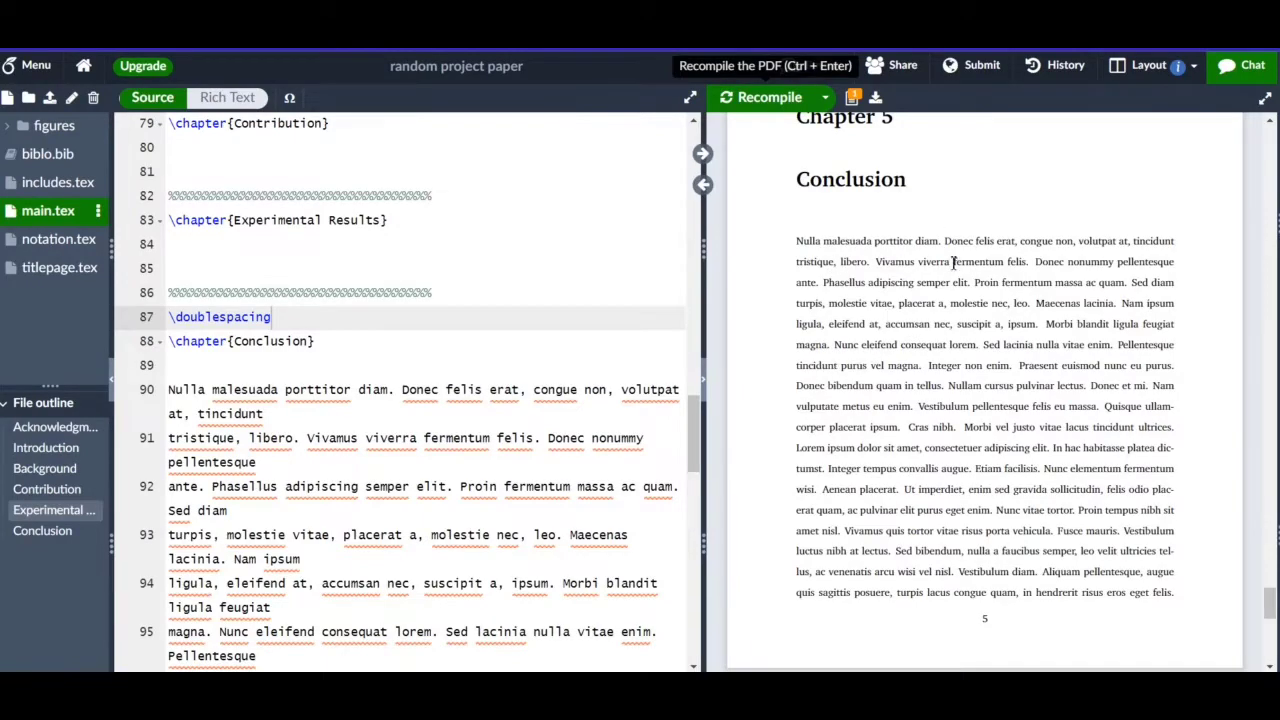
scroll(953, 262, down, 4)
scroll(924, 216, up, 3)
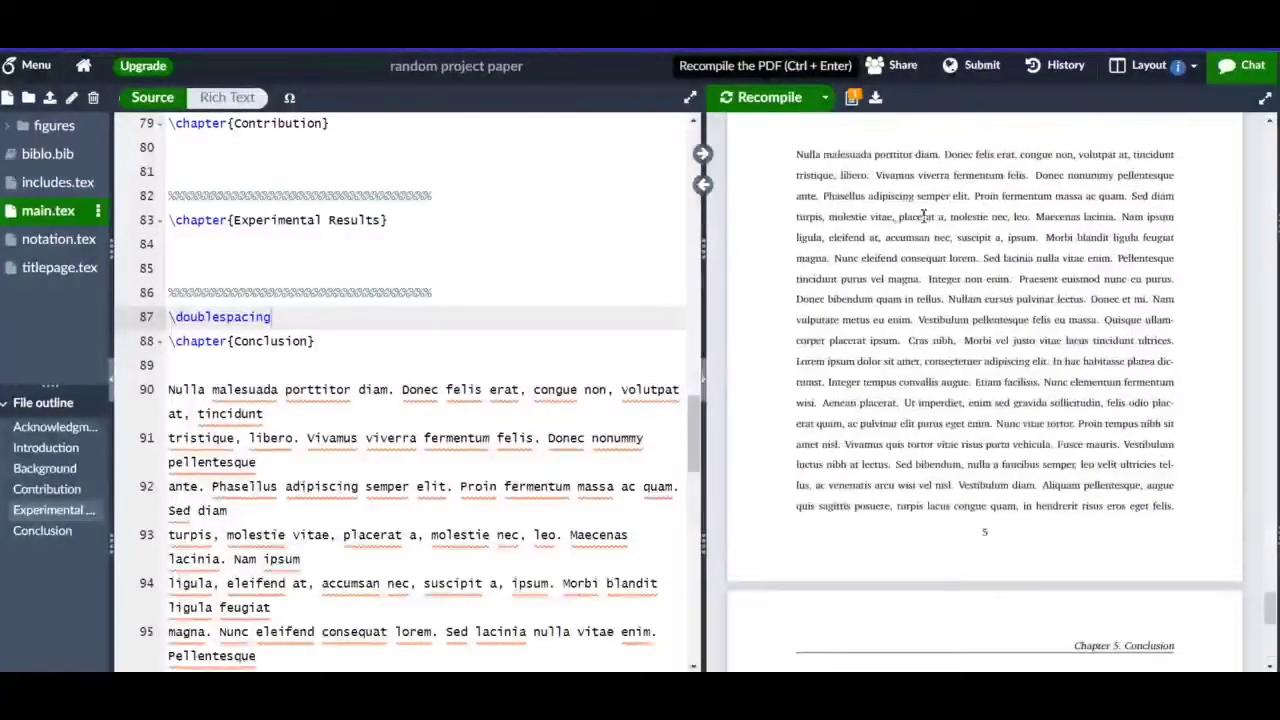
scroll(908, 220, up, 5)
scroll(1080, 317, down, 8)
scroll(1151, 448, down, 2)
scroll(1037, 447, down, 1)
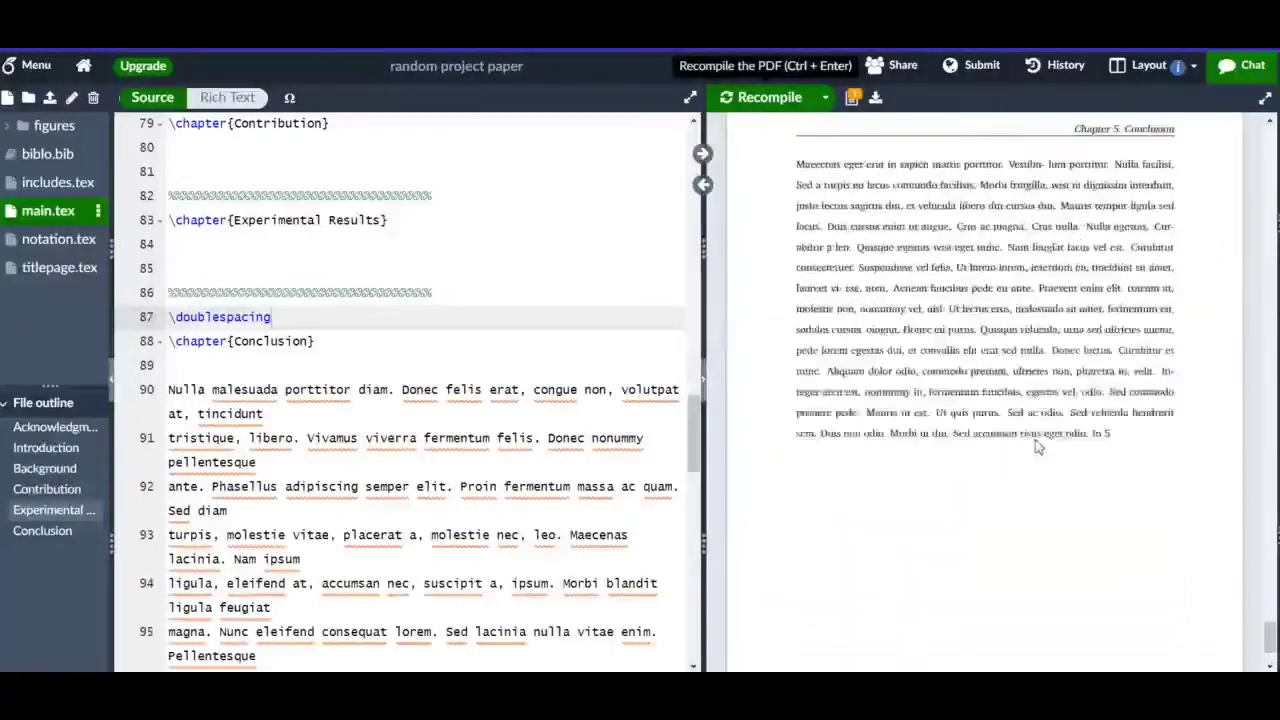
scroll(1035, 435, up, 5)
scroll(1030, 414, up, 3)
scroll(1030, 412, down, 2)
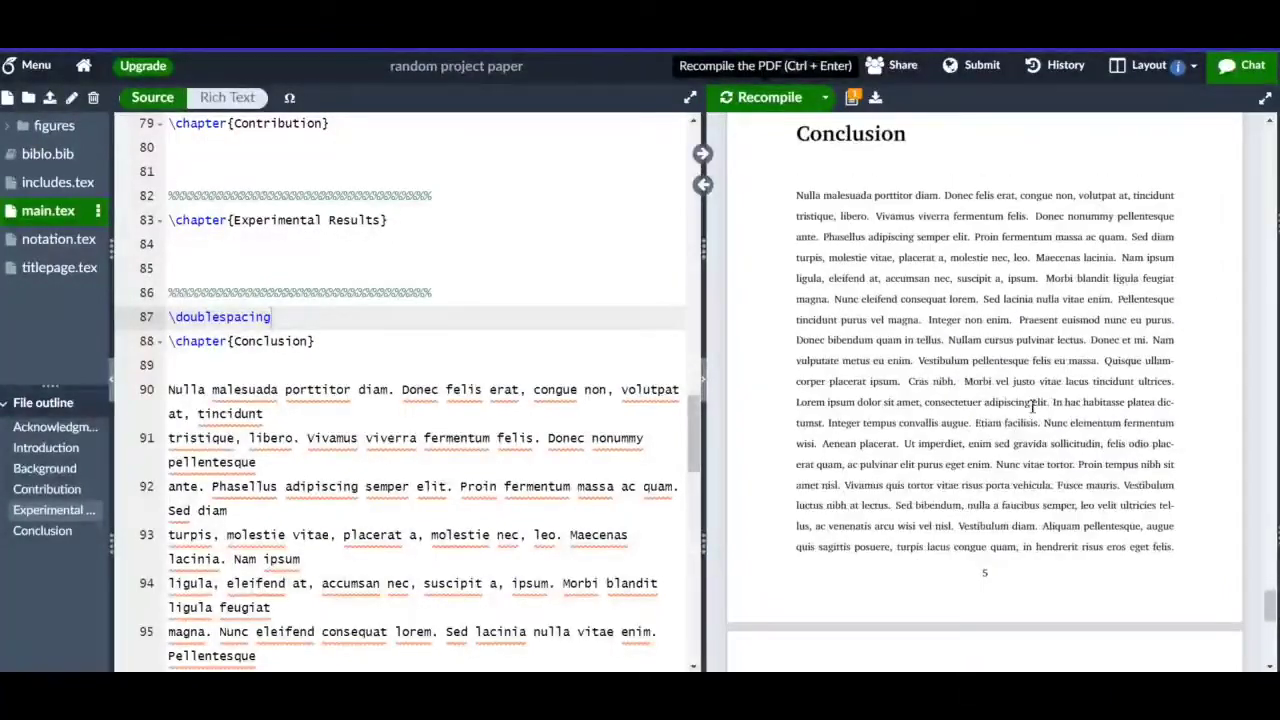
scroll(1032, 398, up, 2)
scroll(1031, 402, down, 2)
drag(275, 317, 240, 317)
click(296, 319)
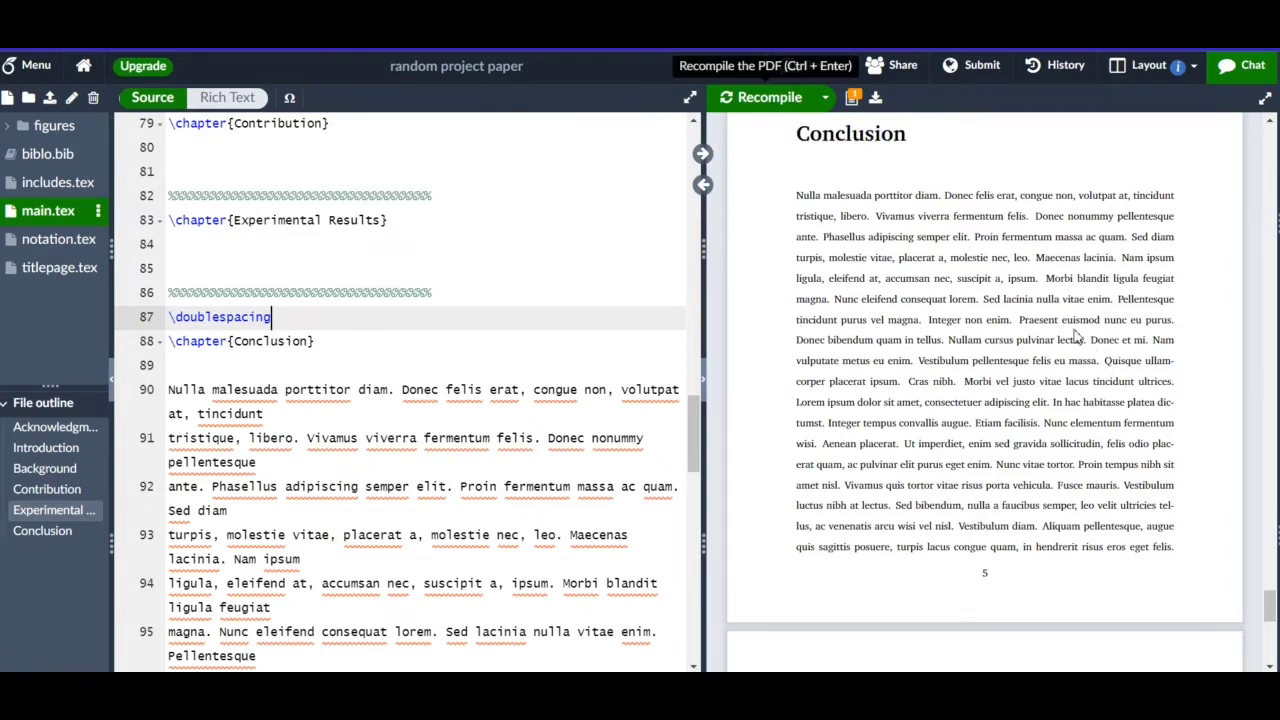
scroll(1077, 337, up, 1)
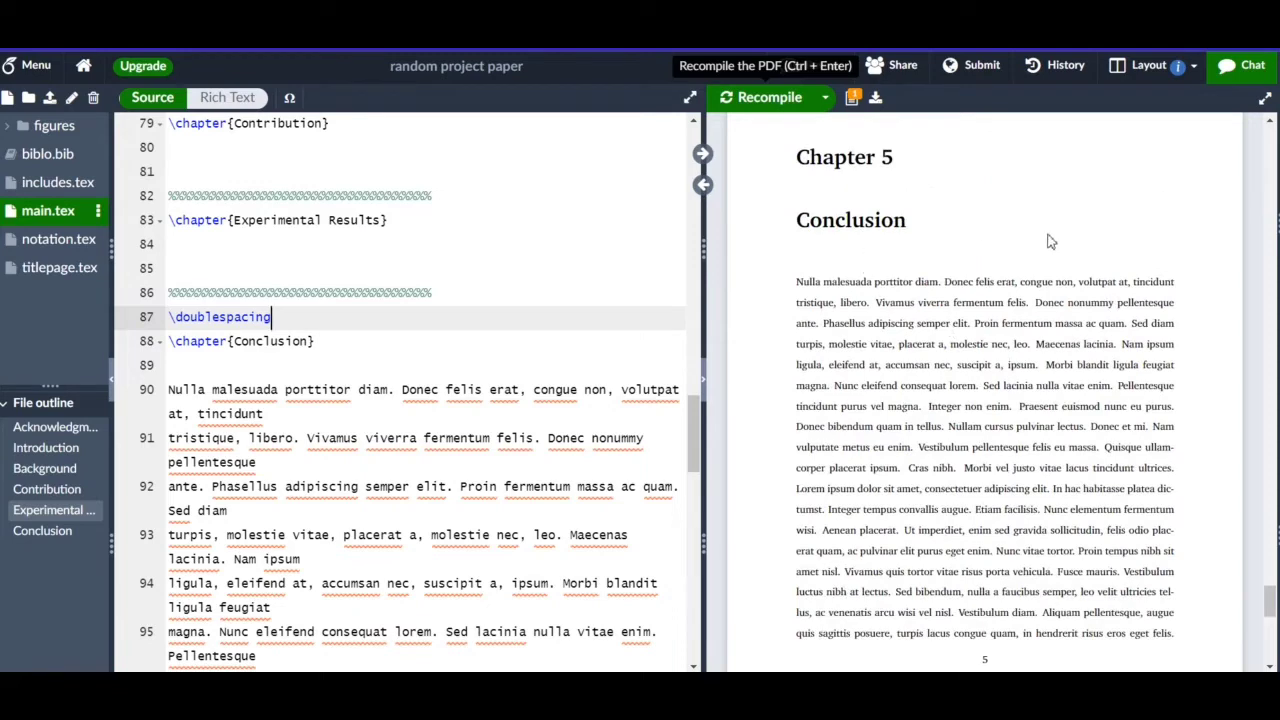
scroll(1180, 283, down, 1)
scroll(1180, 283, down, 2)
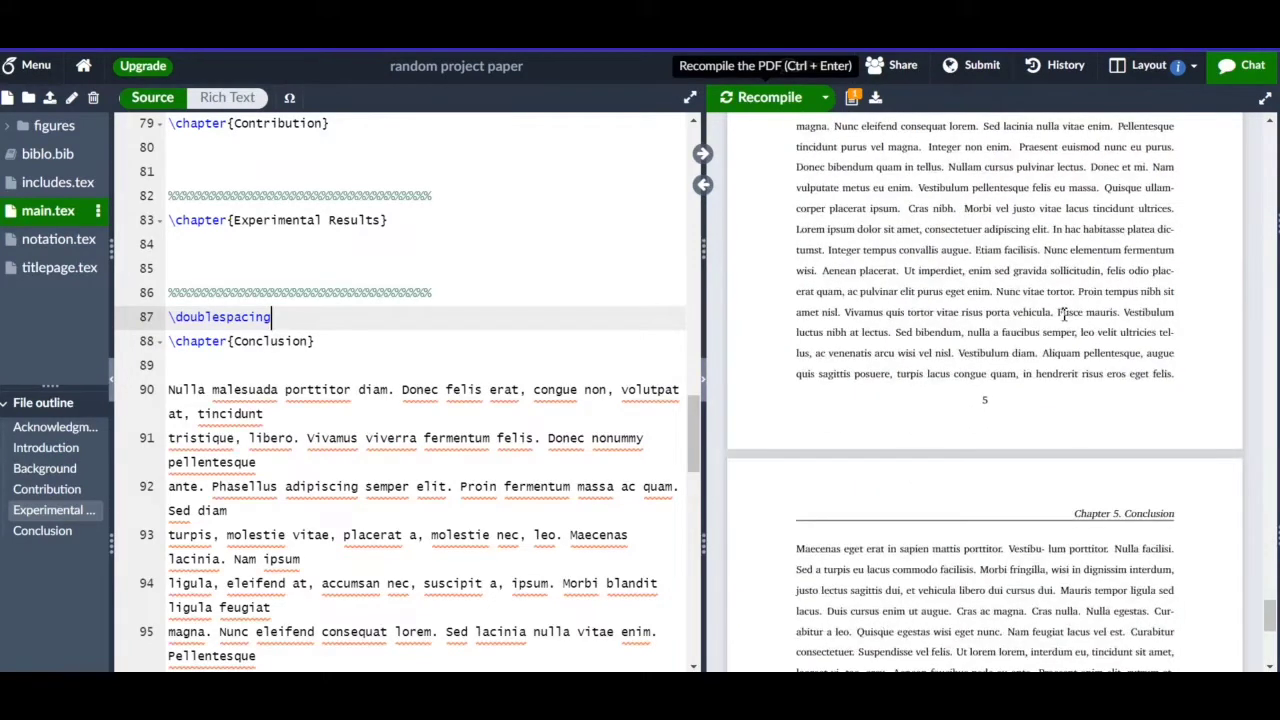
scroll(1064, 313, up, 1)
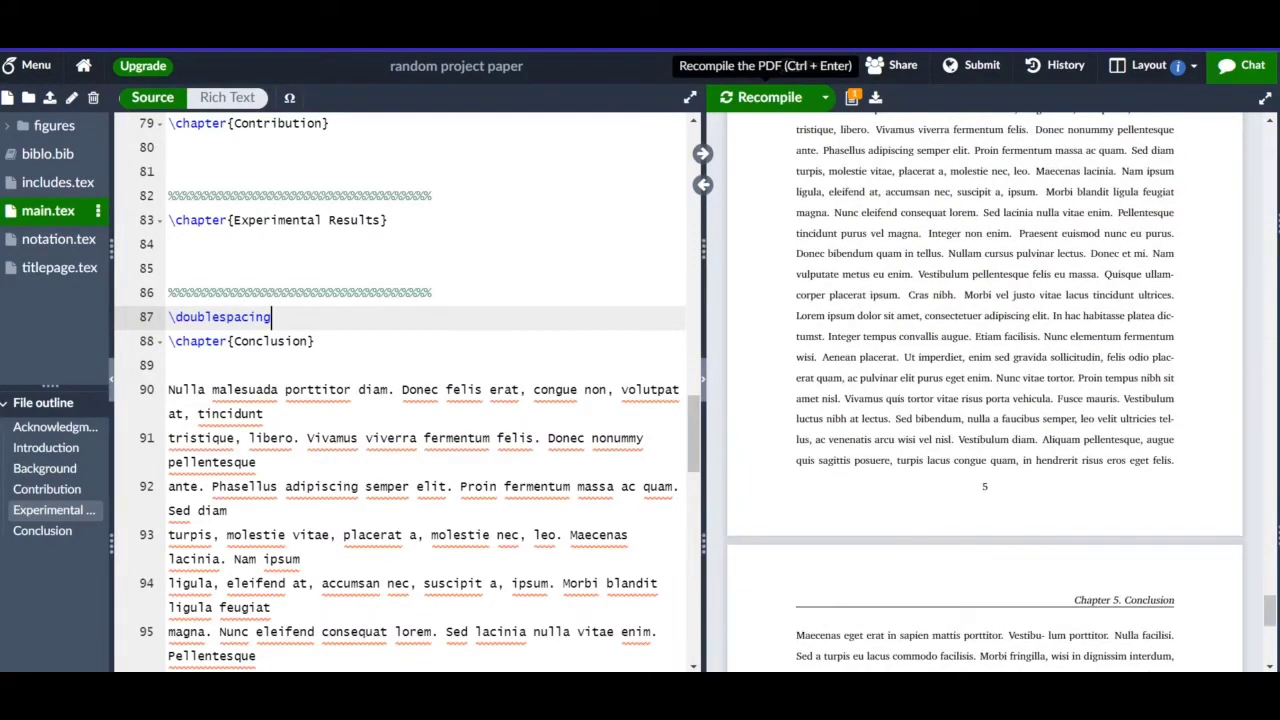